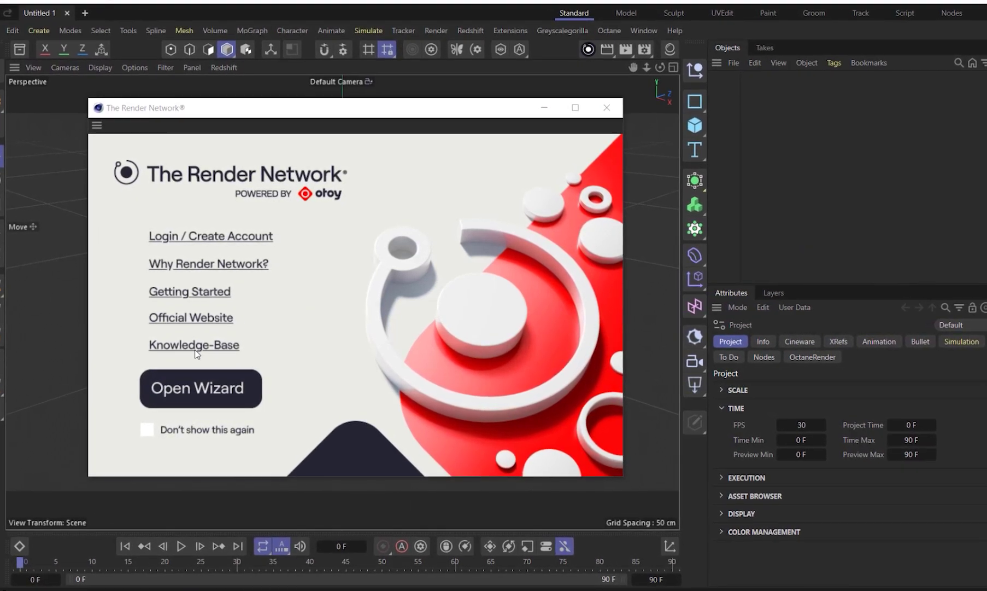
Open the wizard from The Render Network welcome screen to reach its Checker page.
left_click(182, 389)
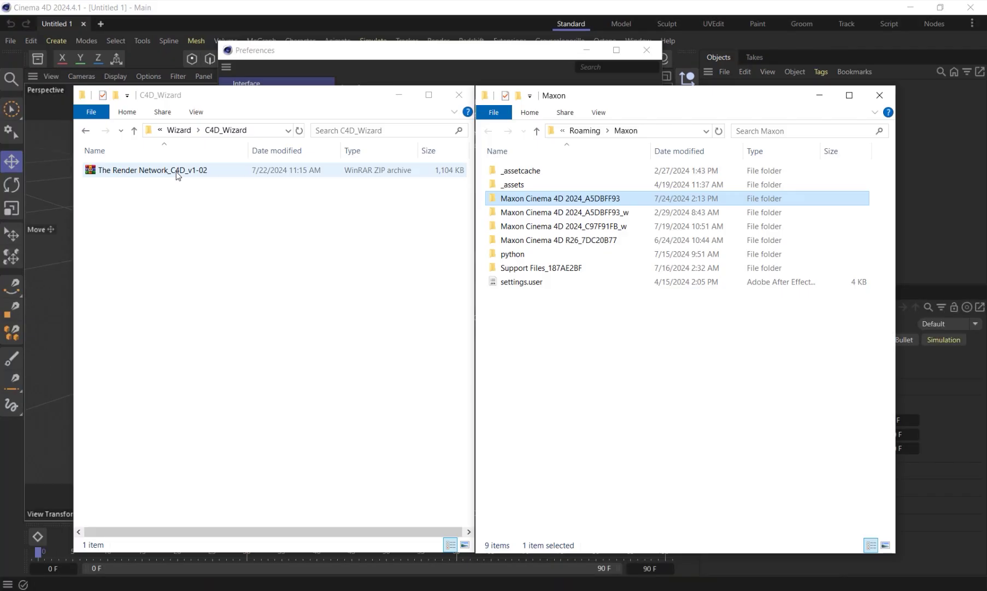
Extract the wizard zip here, then open Maxon Cinema 4D 2024_A5DBFF93 > plugins in the other window.
left_click(176, 171)
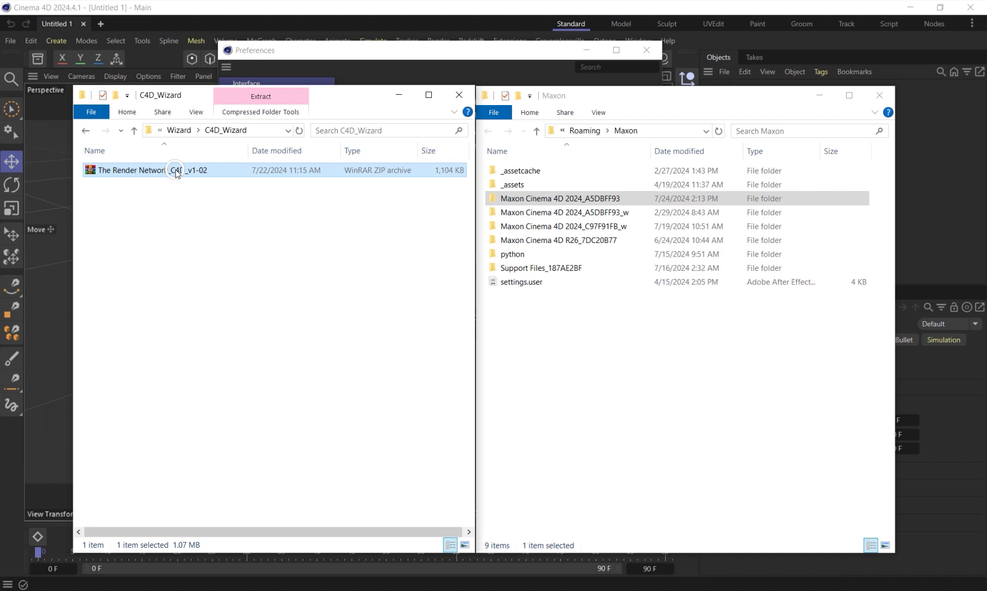
right_click(176, 172)
left_click(225, 237)
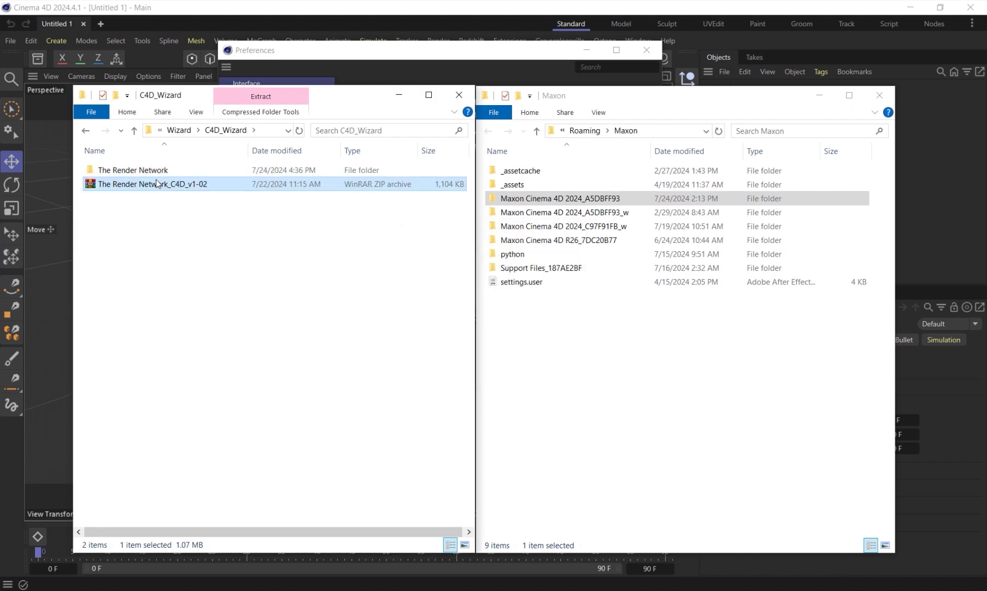
left_click(159, 170)
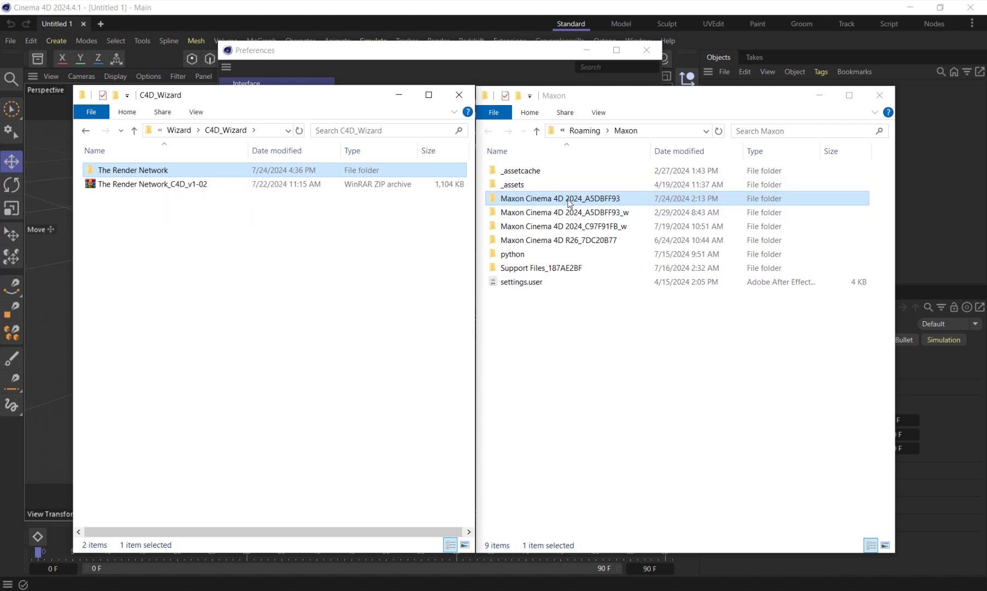
double_click(558, 198)
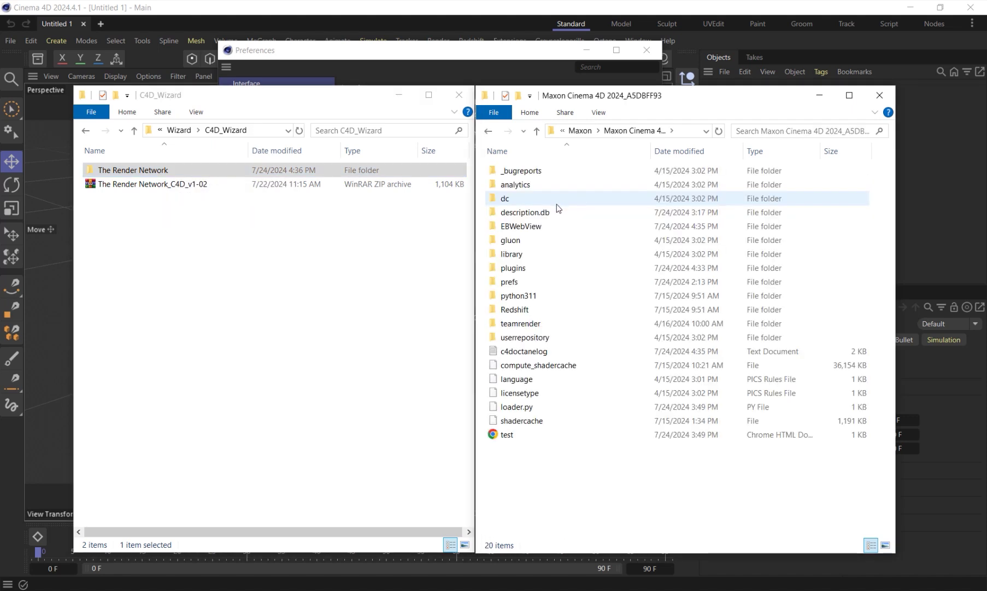
double_click(517, 268)
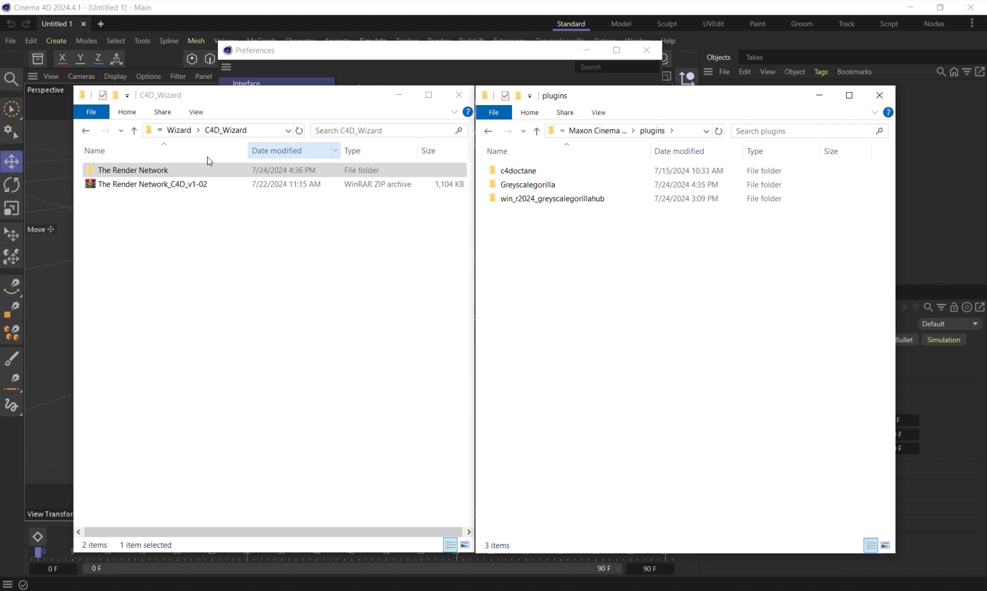
Open Cinema 4D's Preferences window from the Edit menu.
left_click(263, 186)
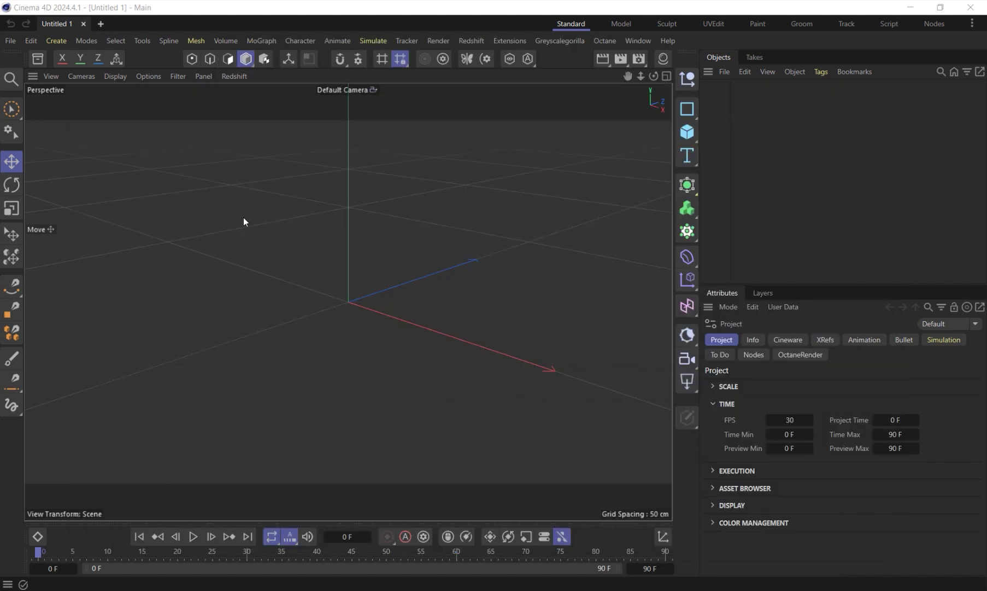
left_click(32, 40)
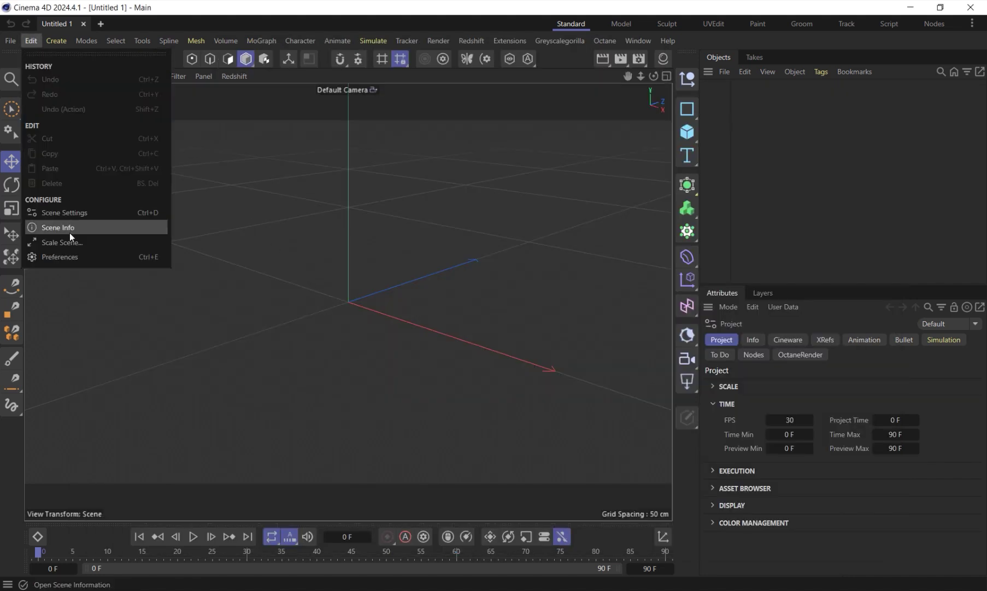
left_click(66, 257)
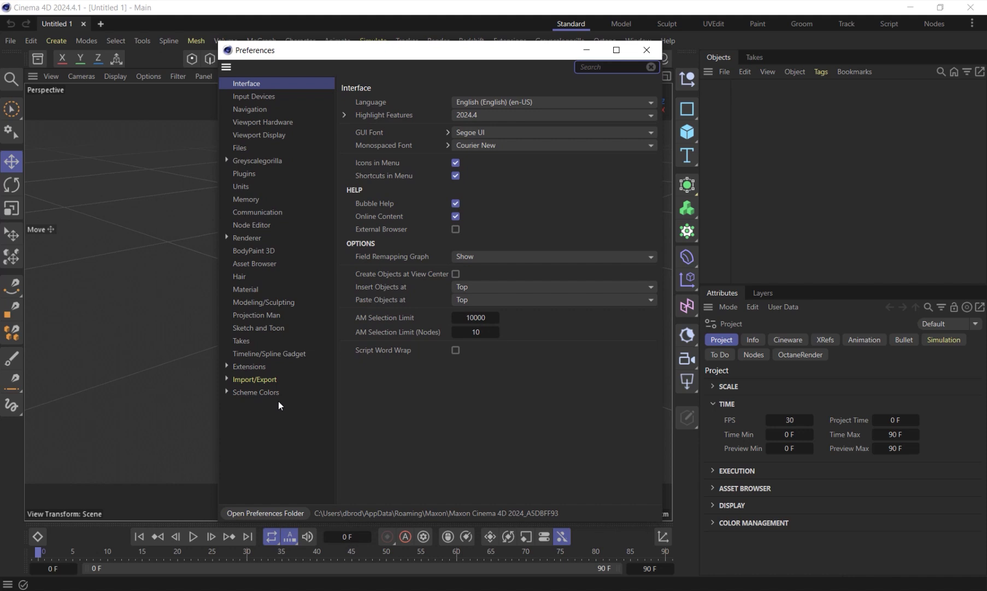
From the preferences folder, go to Maxon Cinema 4D 2024_A5DBFF93 > plugins and move The Render Network folder there.
left_click(265, 510)
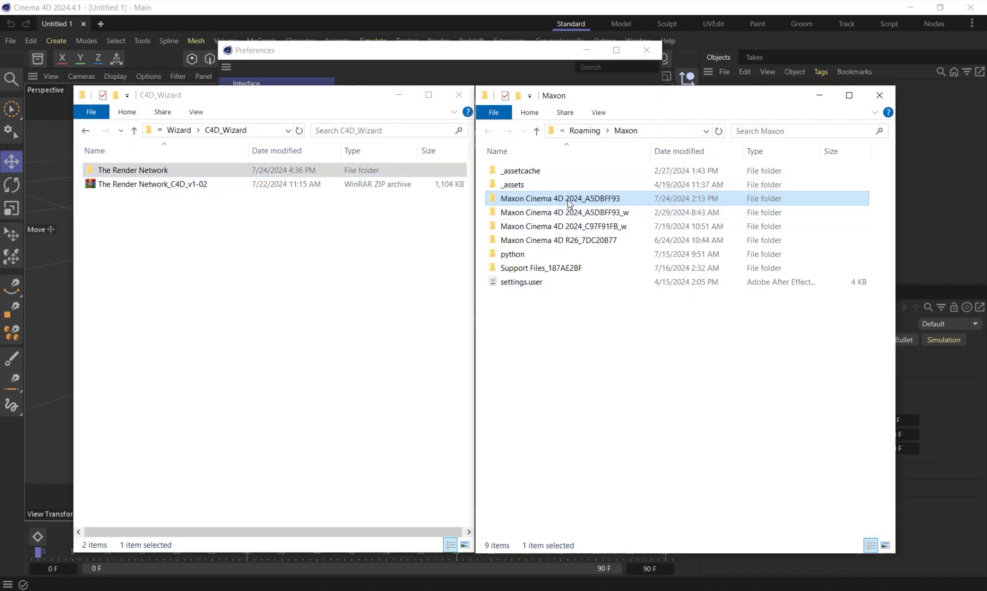
double_click(572, 199)
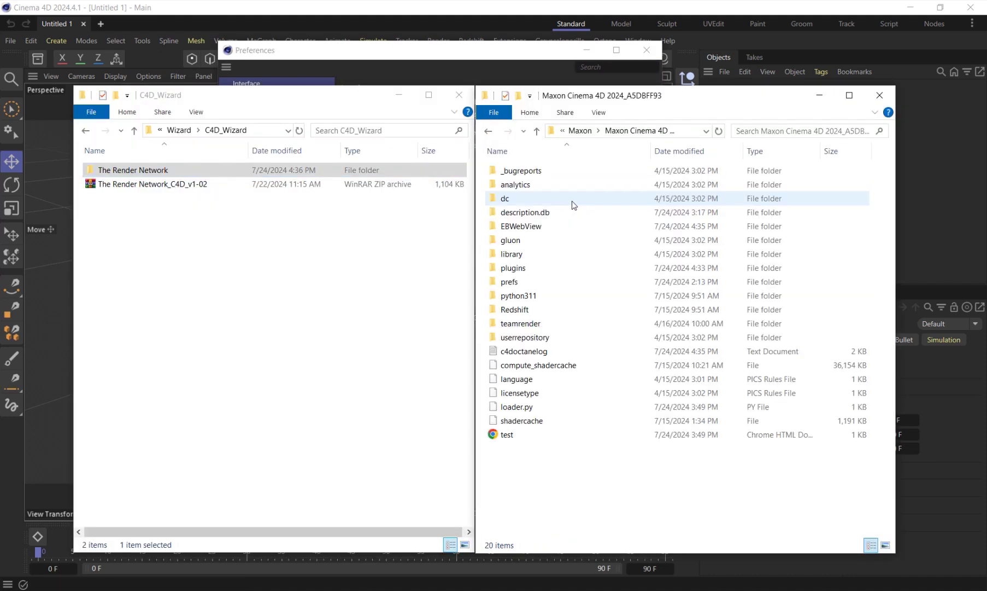
double_click(520, 271)
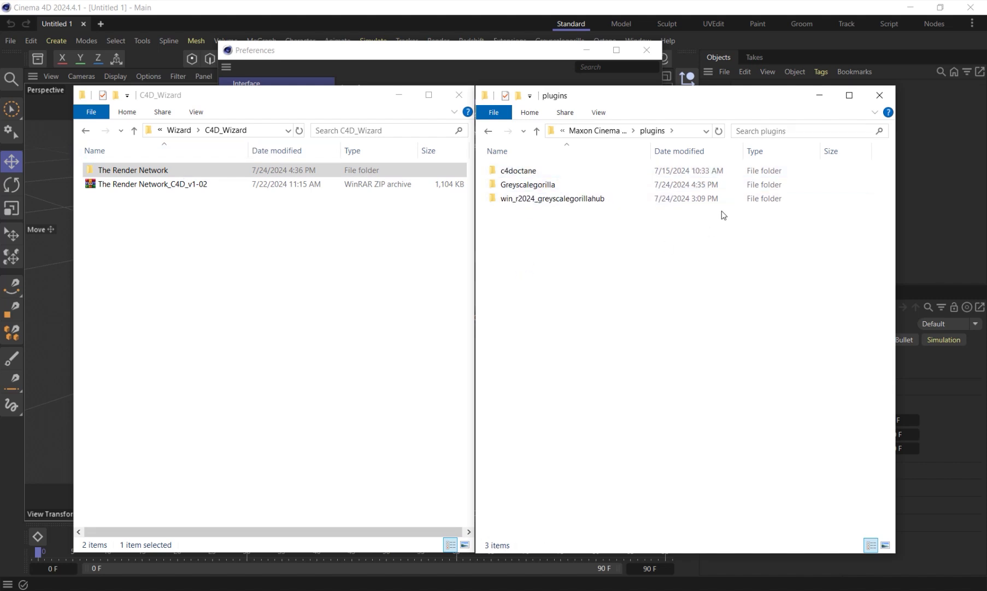
left_click_drag(149, 171, 603, 257)
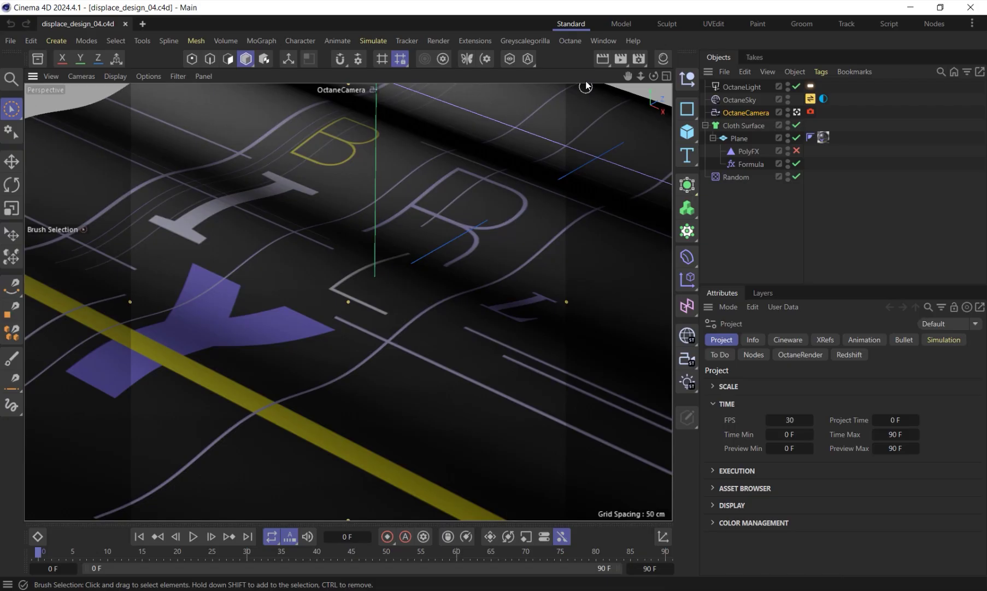
Launch The Render Network from the Extensions menu.
left_click(477, 40)
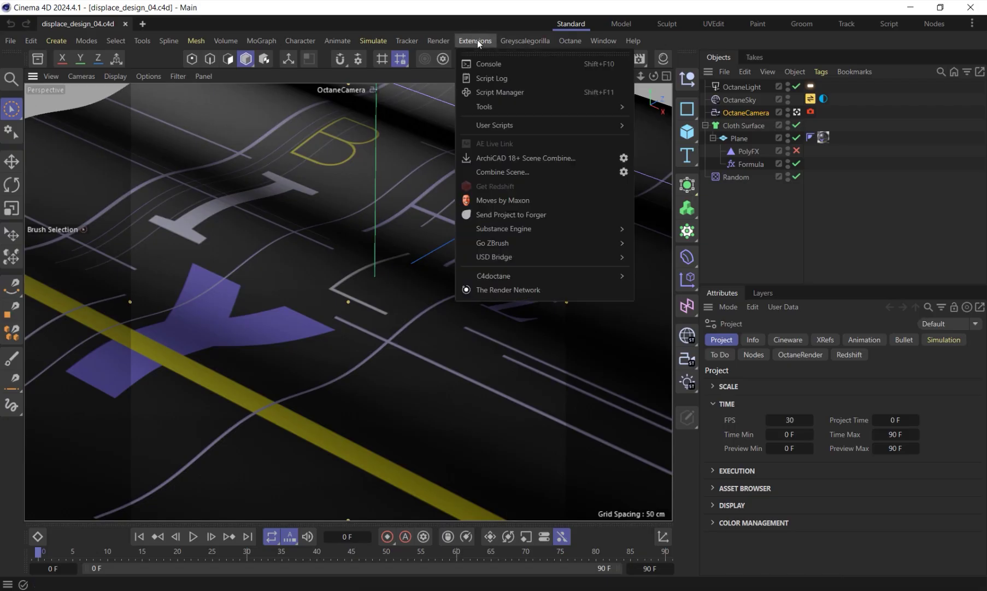
left_click(548, 289)
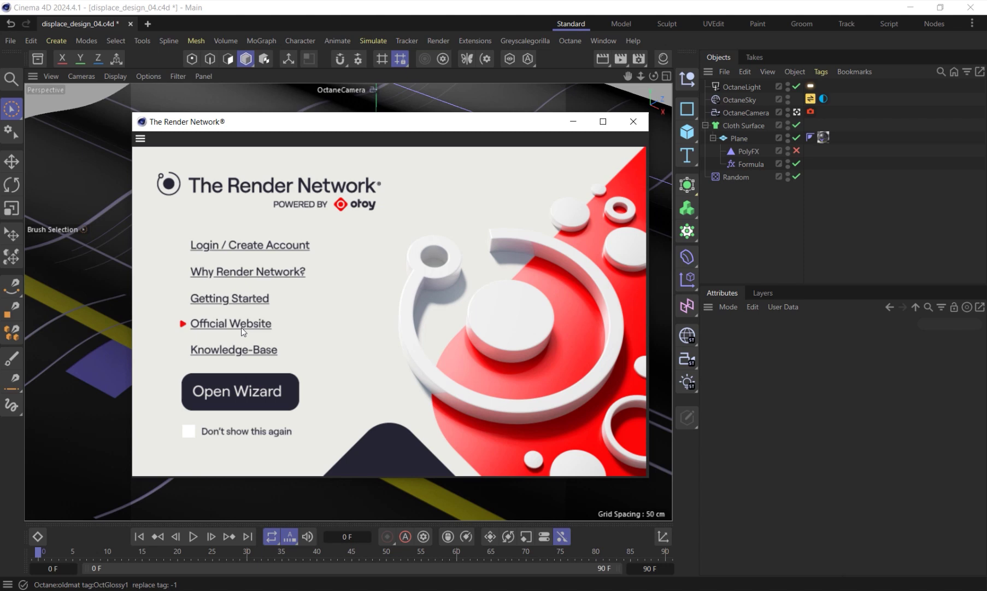
Open the wizard's Checker page and enable backup before running and Create .zip after check.
left_click(231, 386)
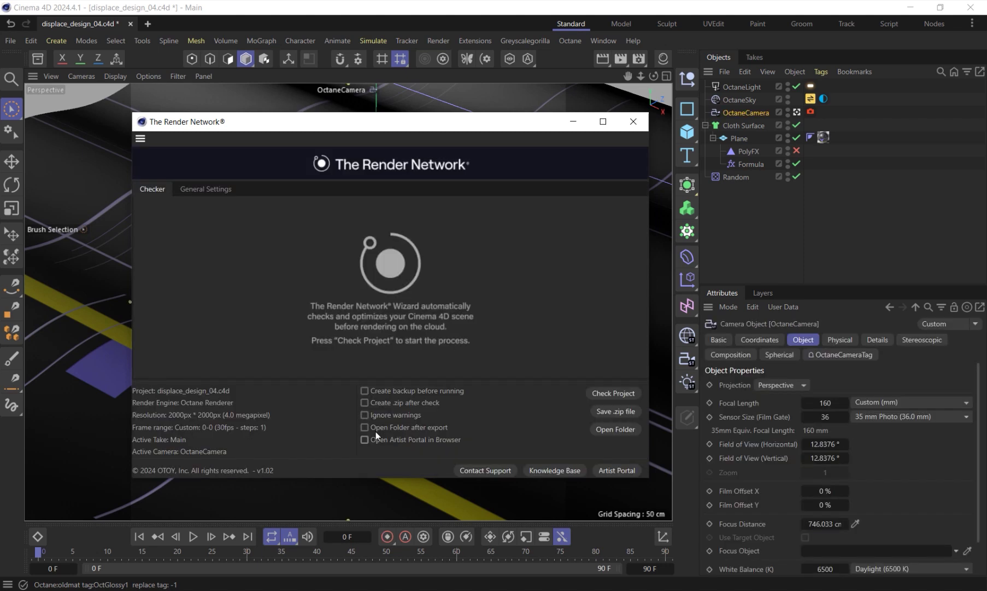
left_click(364, 391)
left_click(365, 402)
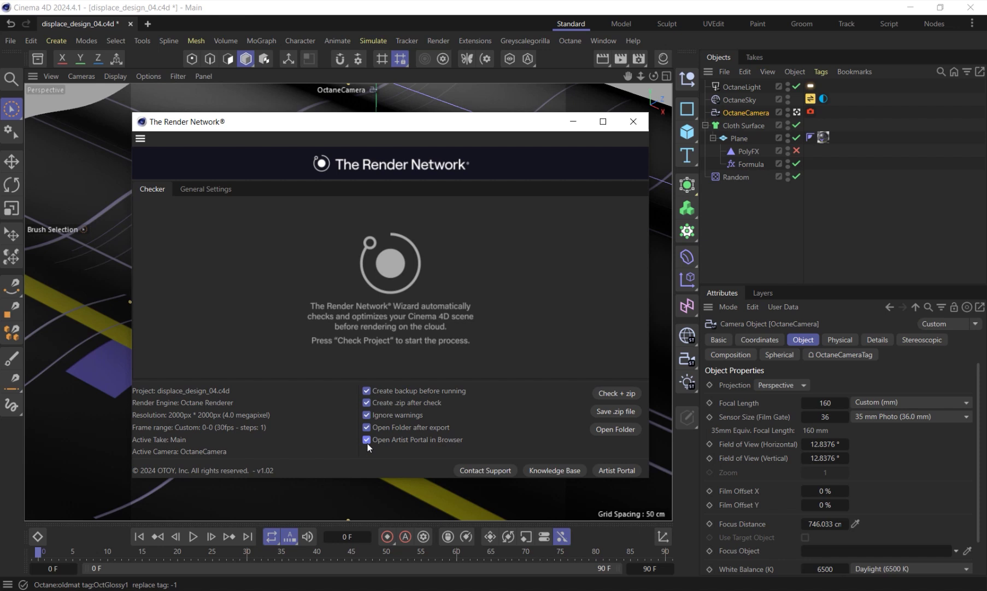
left_click(366, 391)
left_click(187, 190)
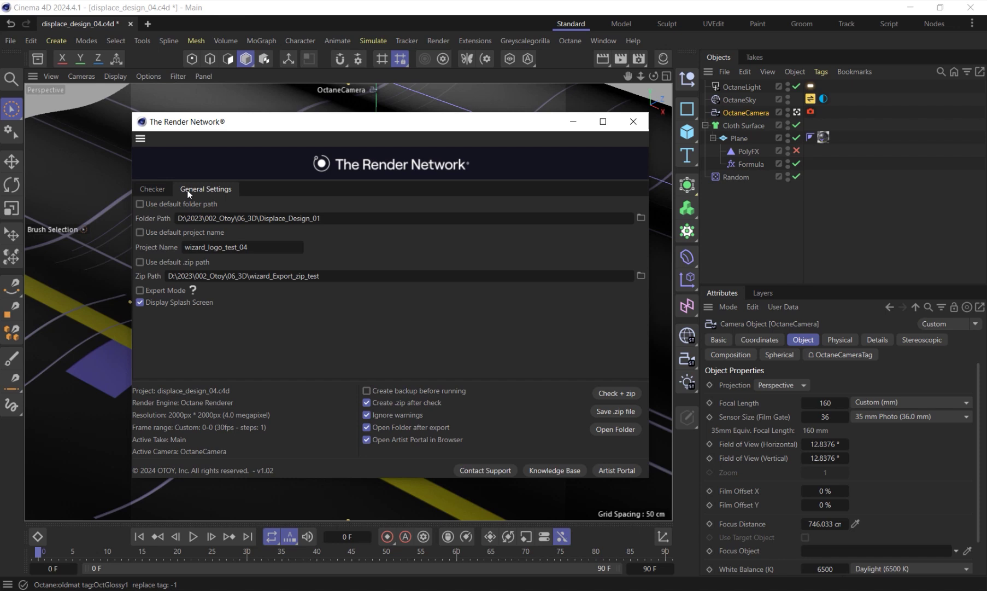
left_click(140, 204)
left_click(140, 232)
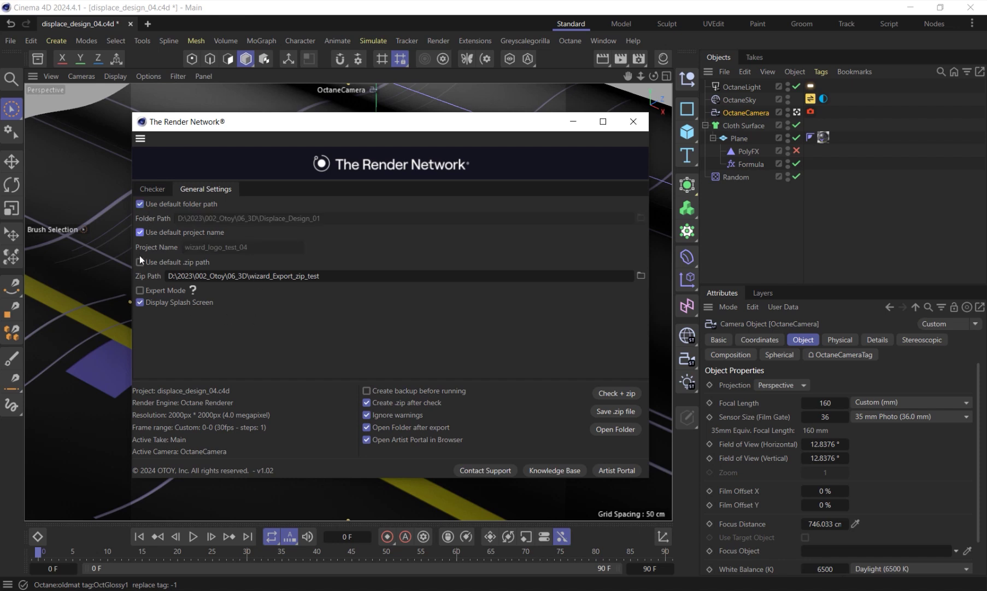
left_click(140, 262)
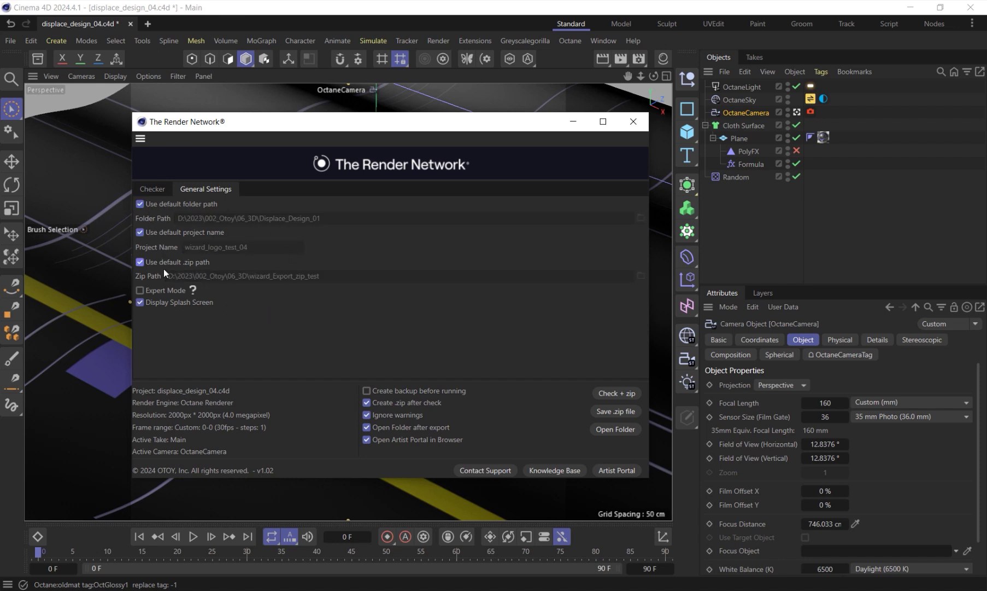
left_click(140, 204)
left_click(140, 232)
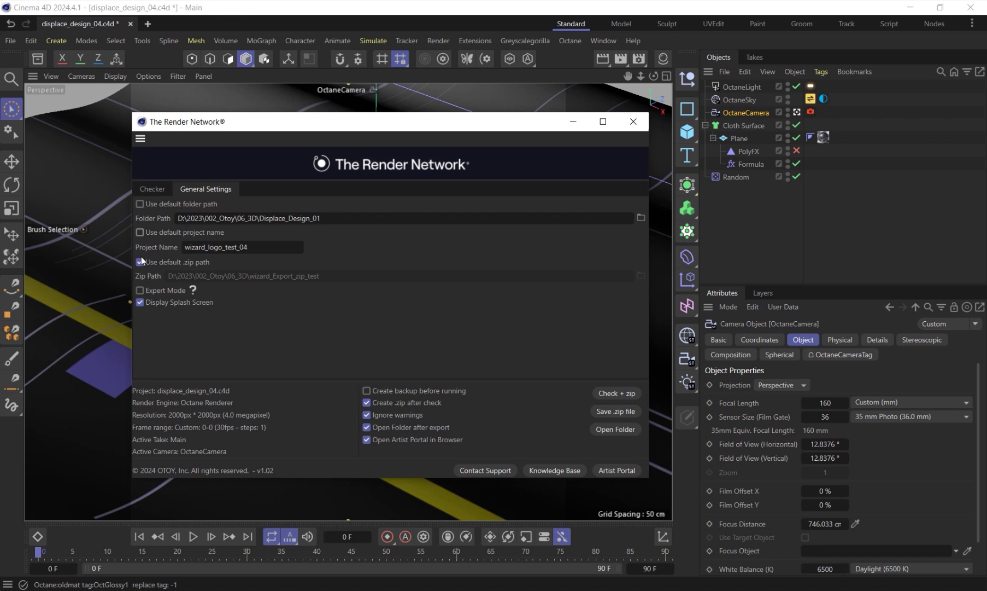
left_click(139, 261)
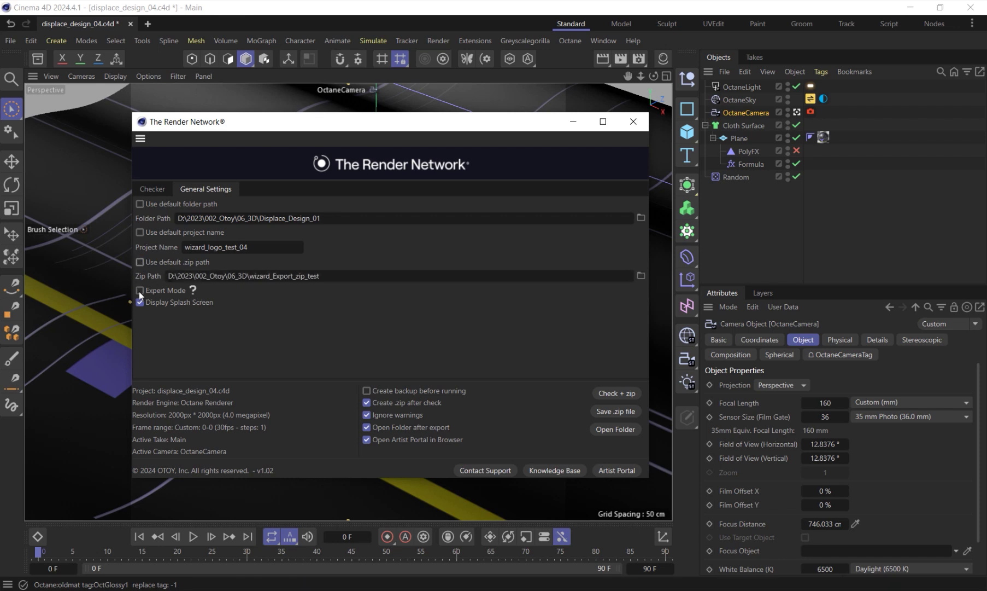
mouse_move(192, 291)
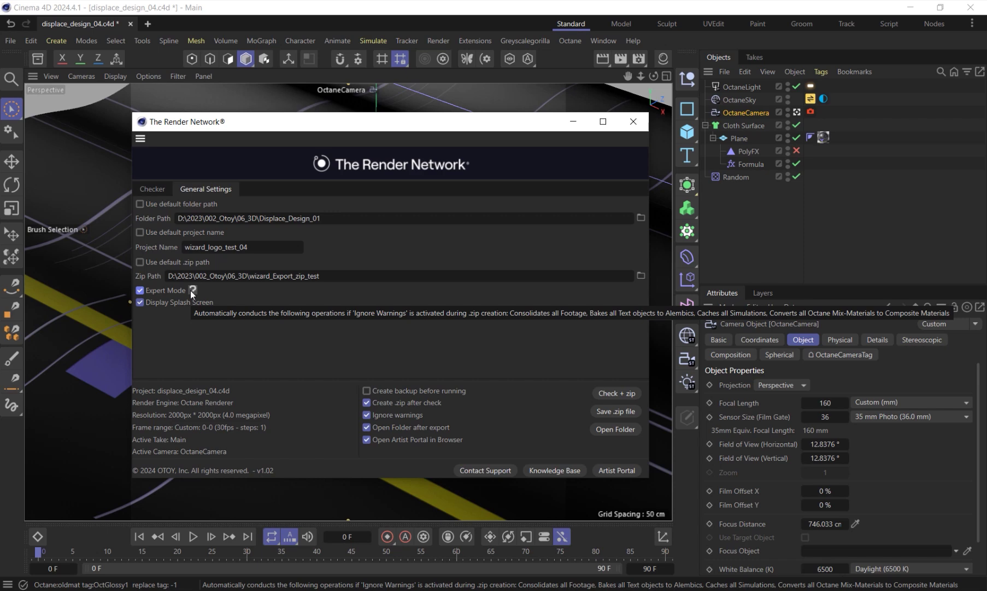
left_click(141, 288)
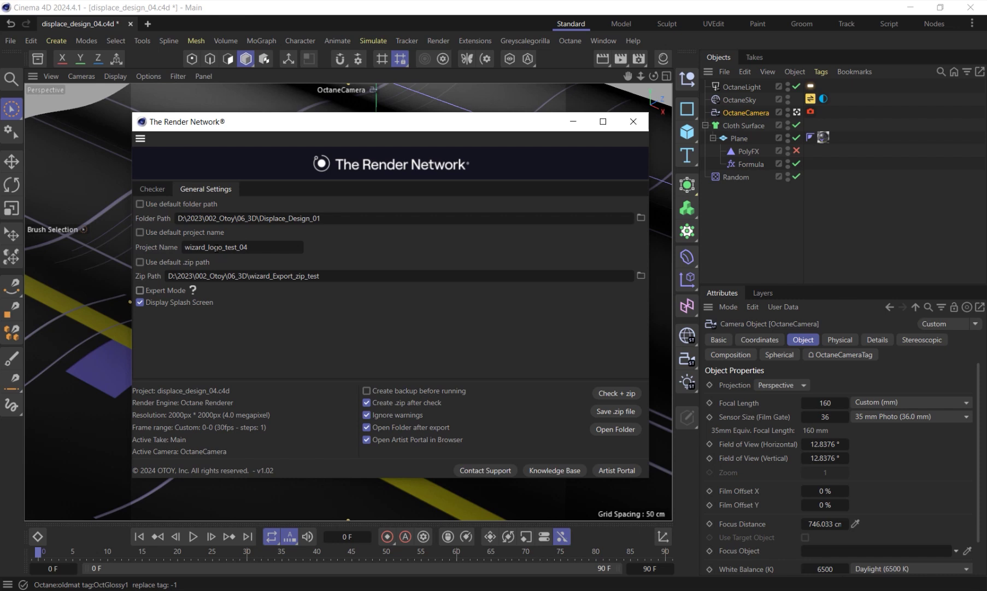
Return to the Checker page and run Check + zip on displace_design_04.
left_click(157, 188)
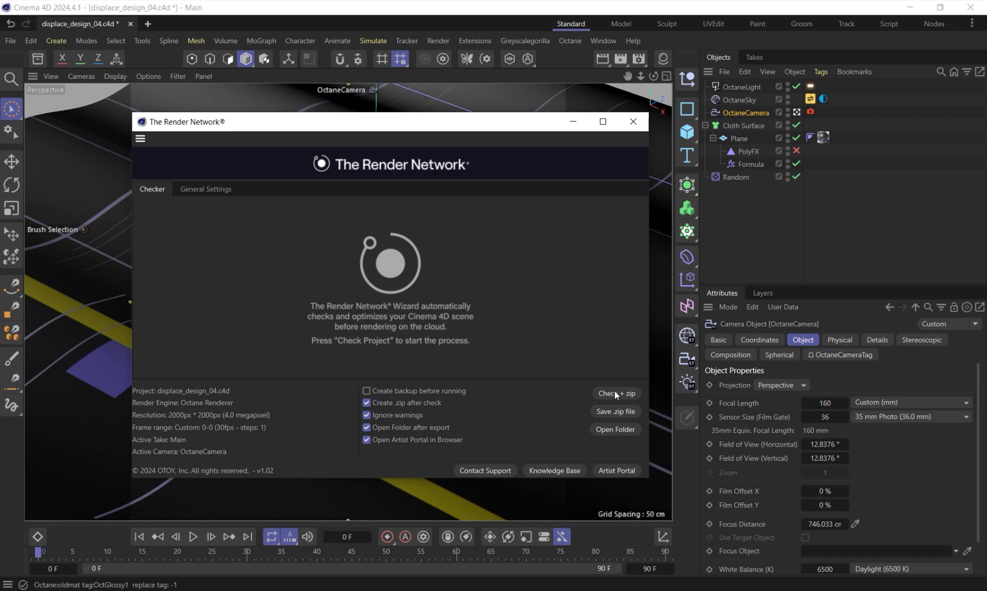
left_click(615, 391)
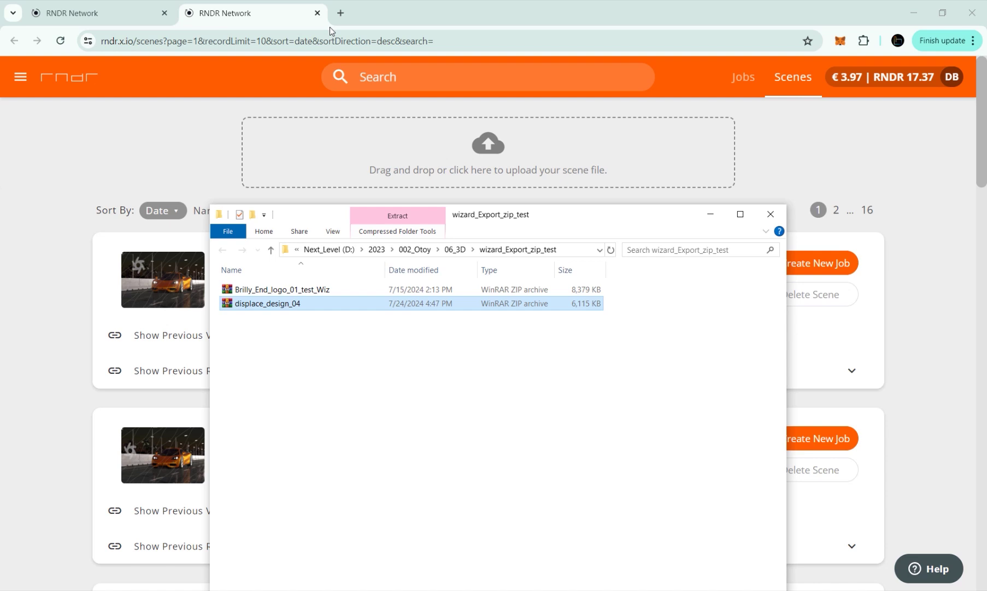
Upload displace_design_04.zip to RNDR as a Cinema4D (.c4d file) scene and confirm.
left_click(317, 12)
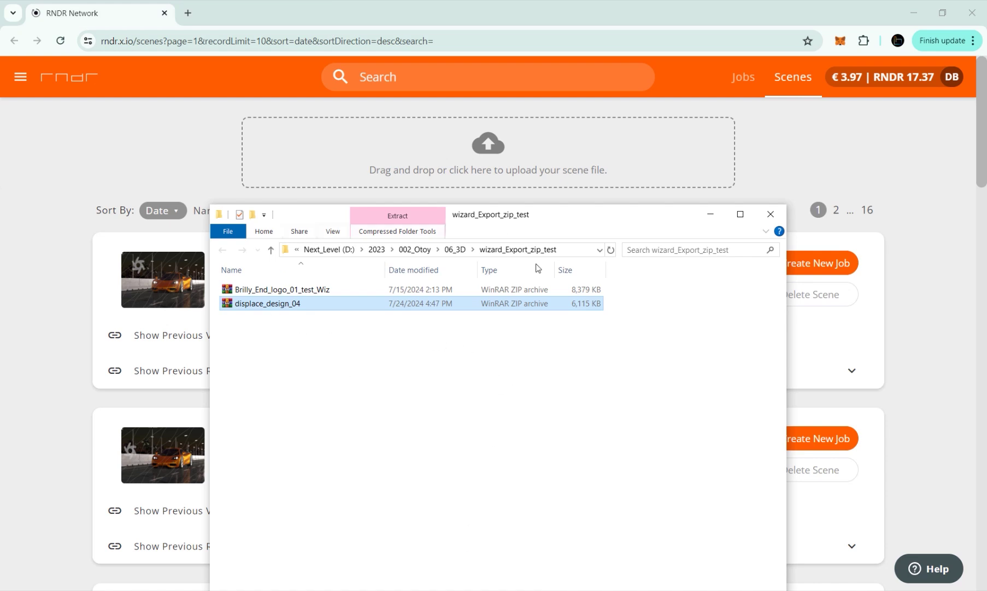
left_click_drag(269, 305, 490, 162)
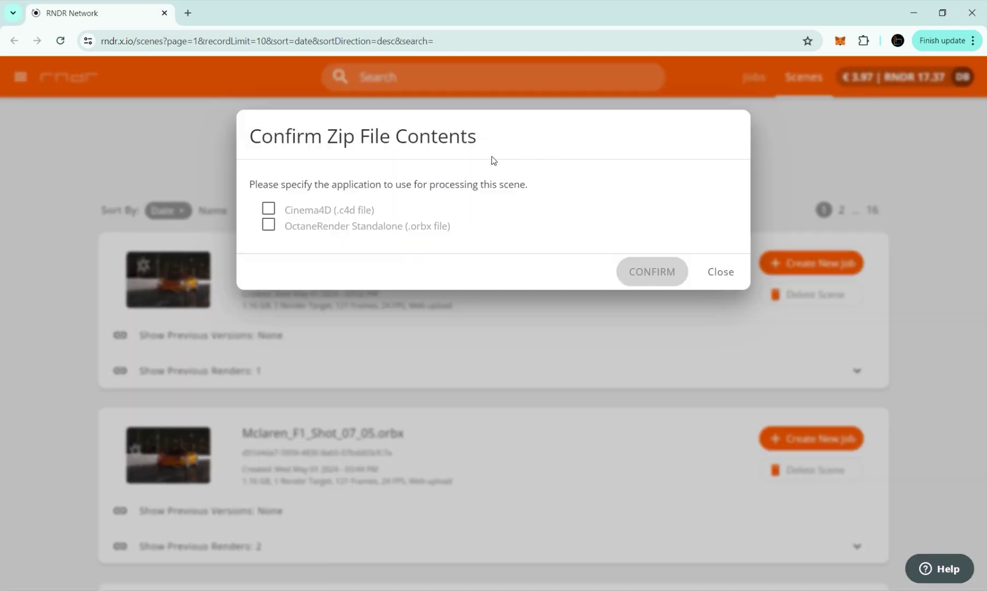
left_click(269, 208)
left_click(652, 319)
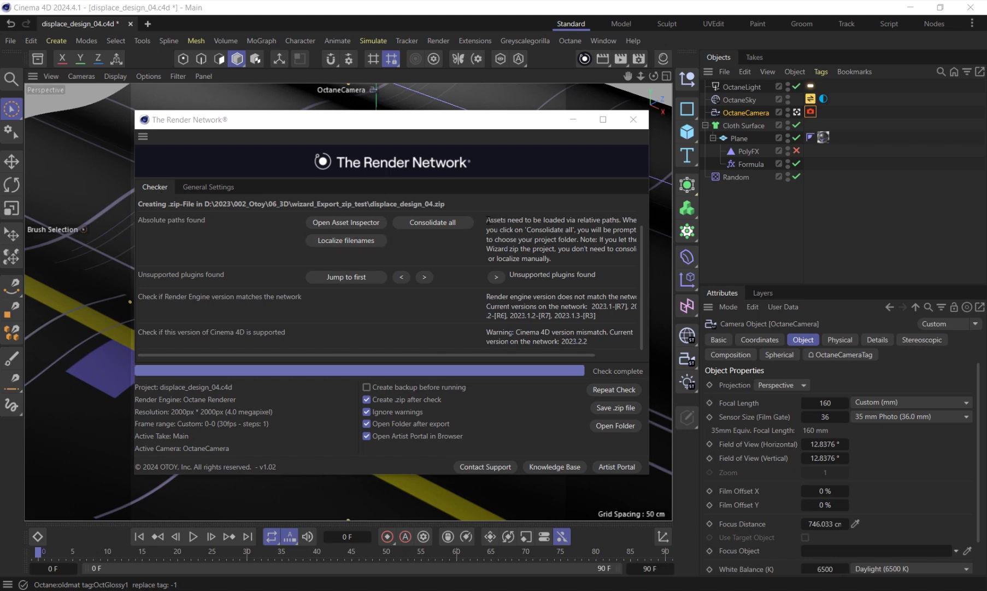
Expand Unsupported plugins found to reveal HDRI Link Plus, then widen the checker window.
left_click_drag(487, 219, 572, 259)
left_click(574, 259)
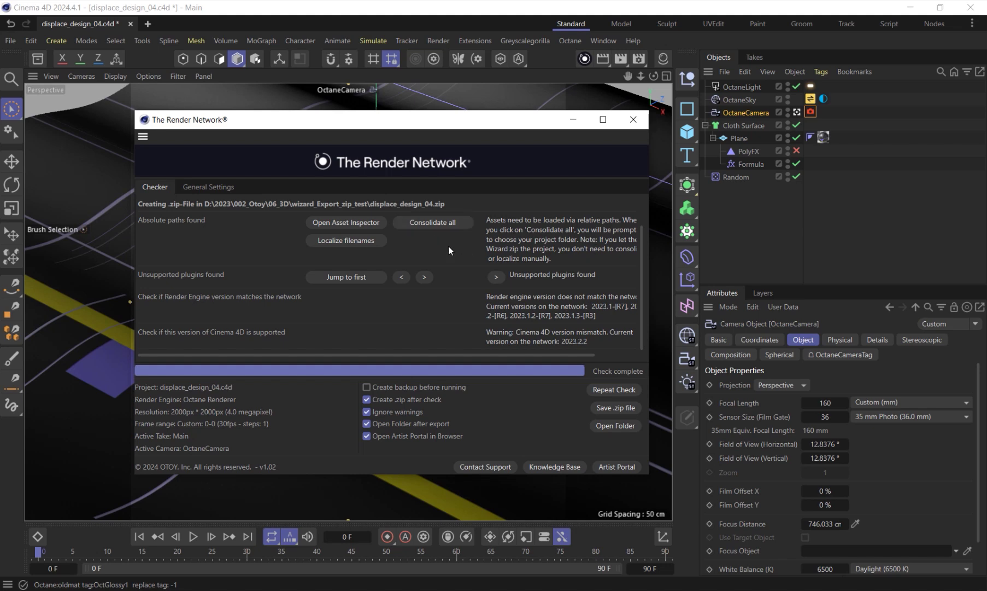
scroll(564, 273, "up", 1)
left_click(498, 279)
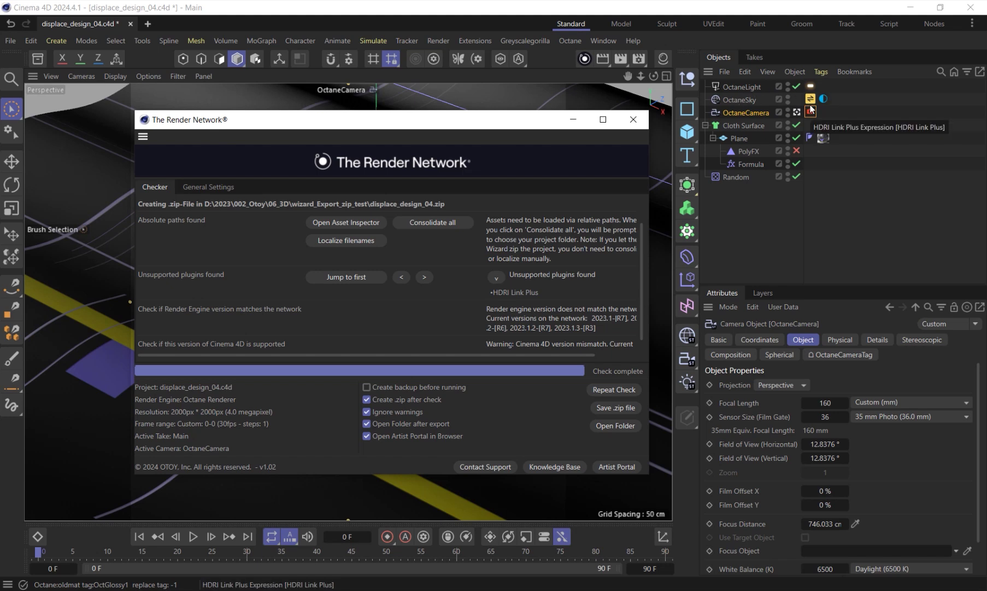
scroll(643, 302, "down", 1)
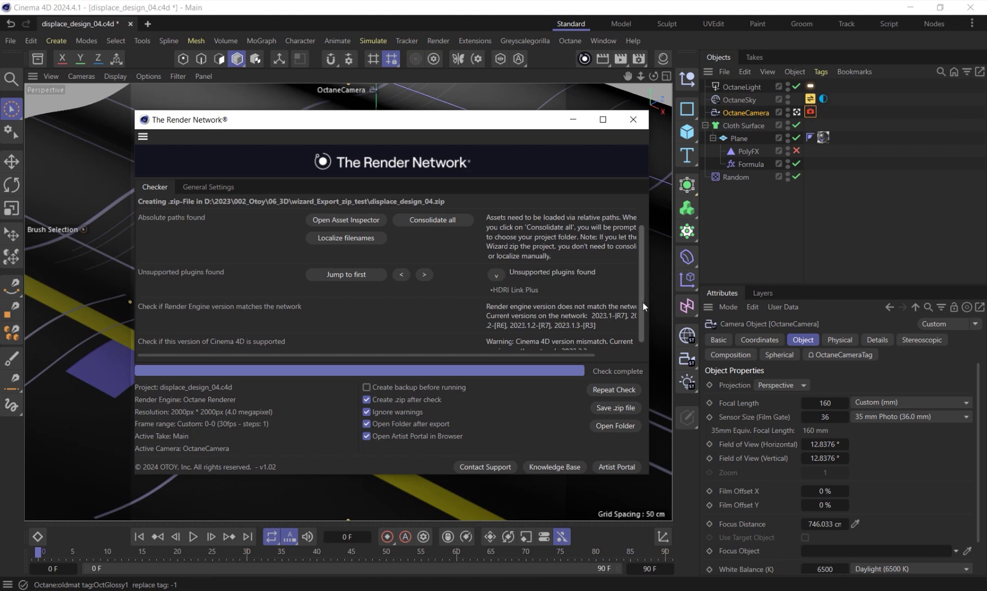
left_click_drag(649, 305, 679, 305)
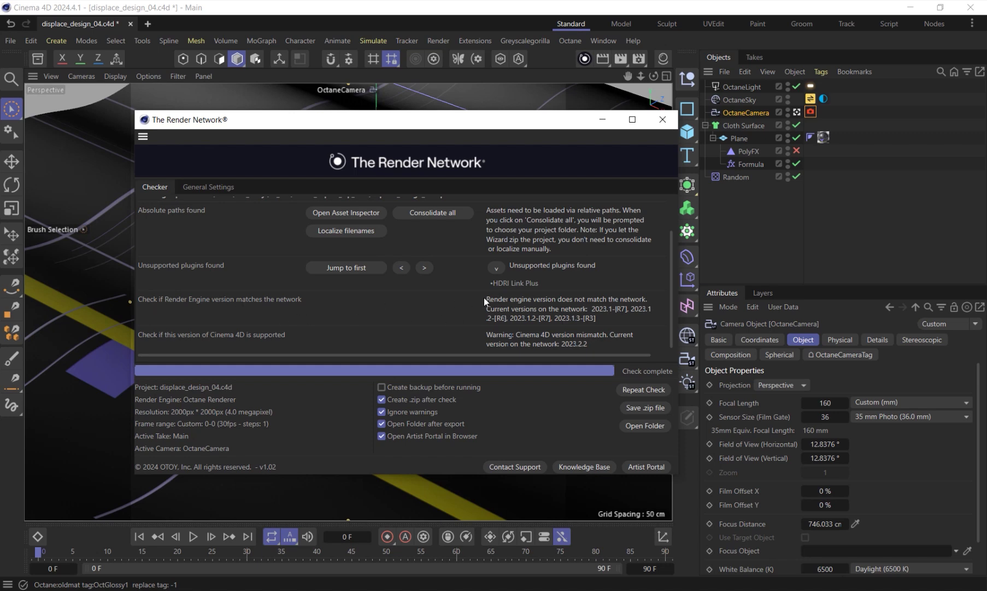
left_click_drag(484, 298, 611, 314)
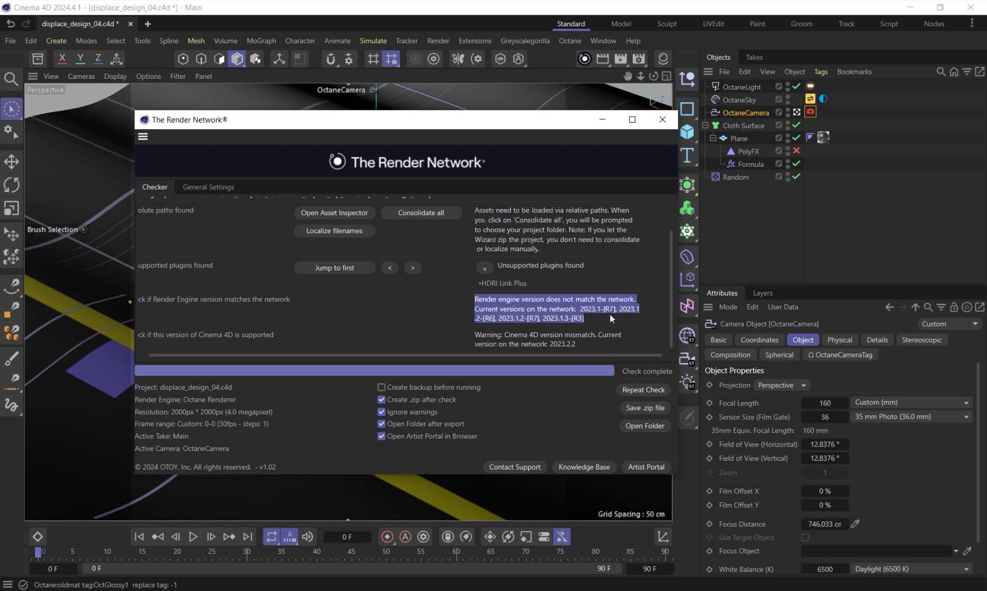
left_click_drag(283, 355, 266, 359)
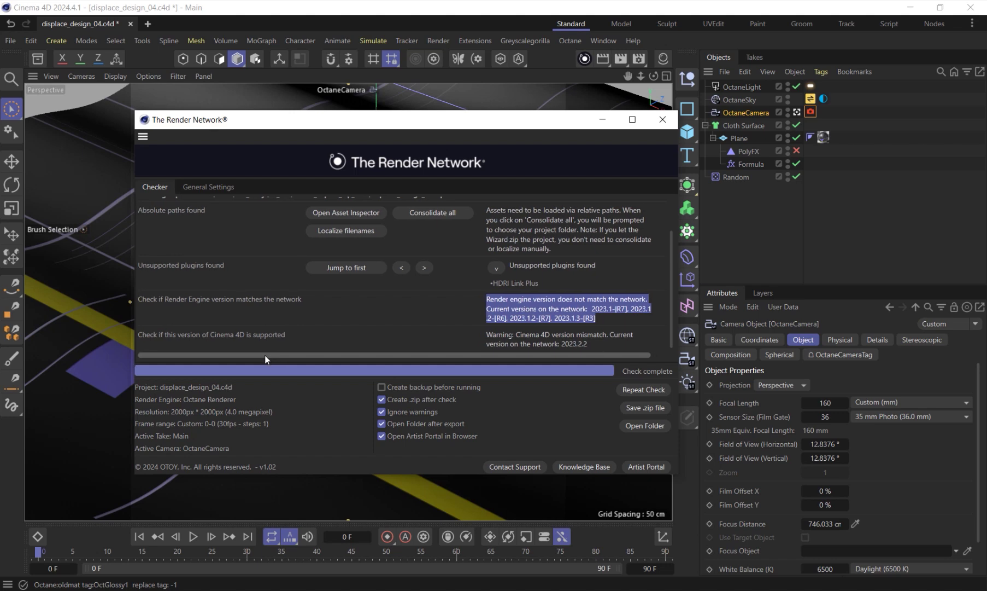
left_click(447, 338)
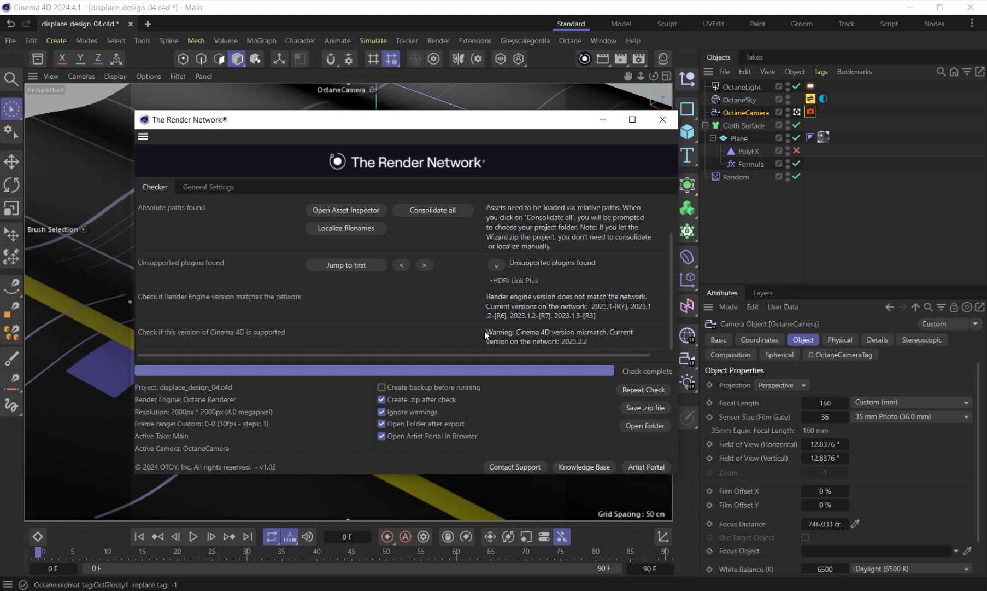
left_click_drag(487, 329, 598, 341)
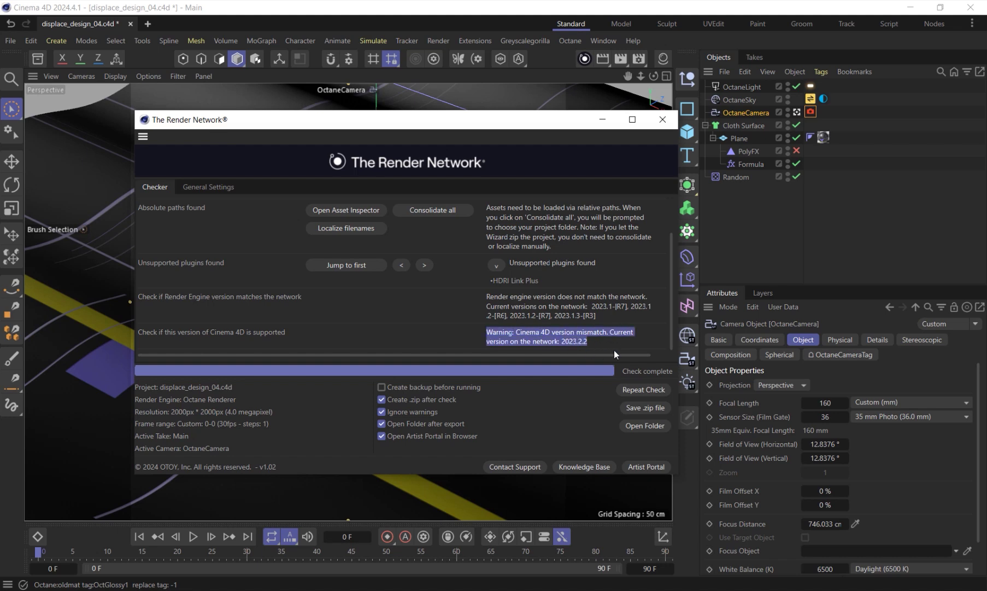
left_click(637, 341)
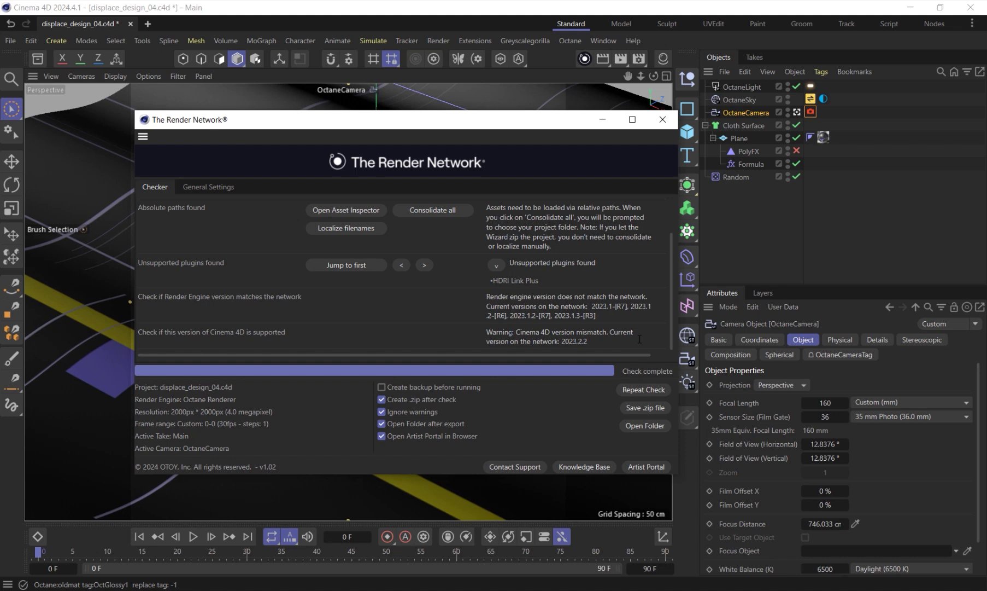
Close the checker and confirm in Render Settings that the renderer is Octane Renderer.
left_click(663, 119)
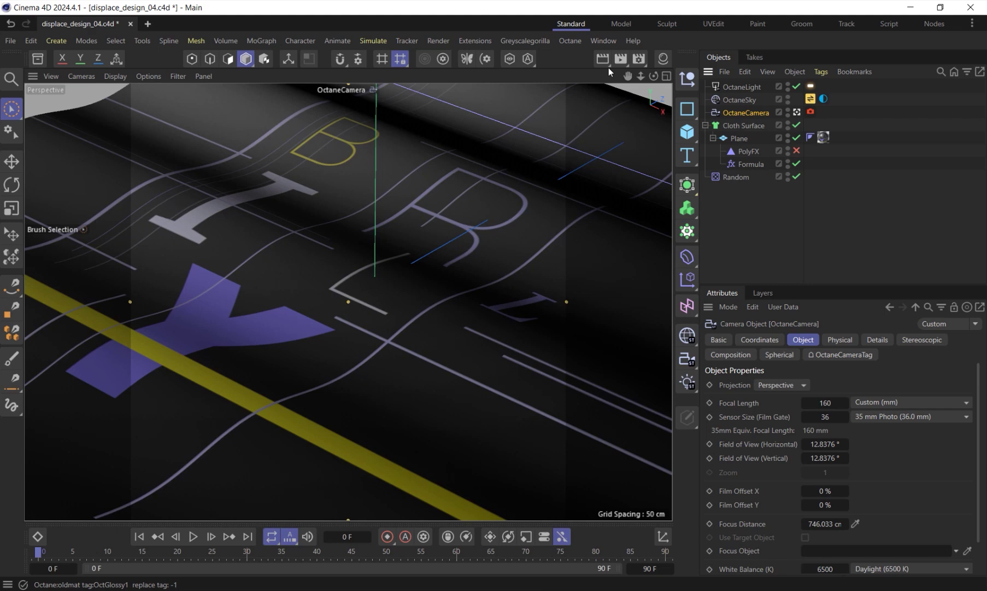
left_click(643, 56)
left_click_drag(624, 48, 218, 61)
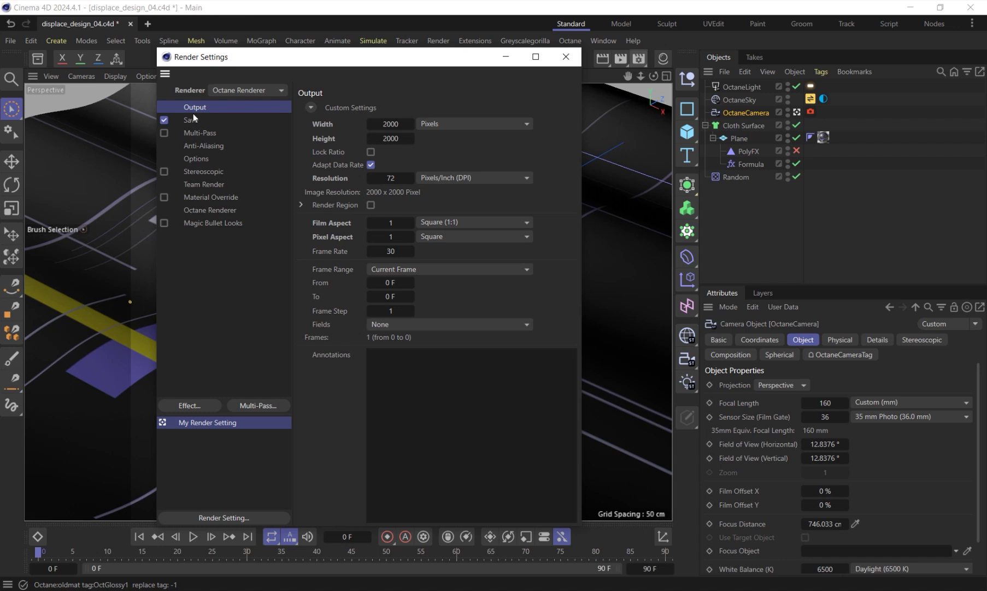
left_click(231, 91)
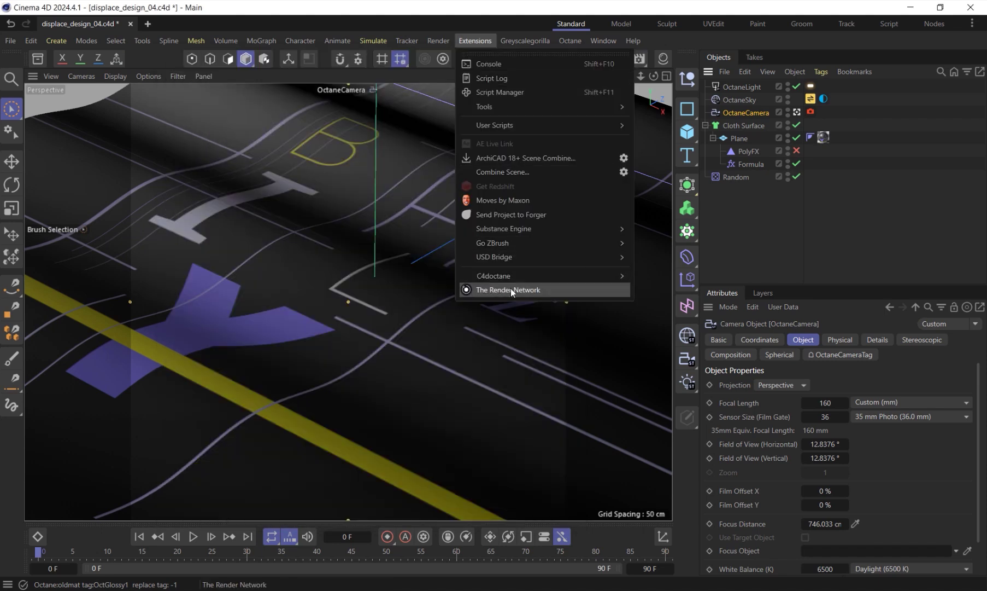
Reopen and close The Render Network wizard, then show the project settings with Ctrl+D.
left_click(510, 289)
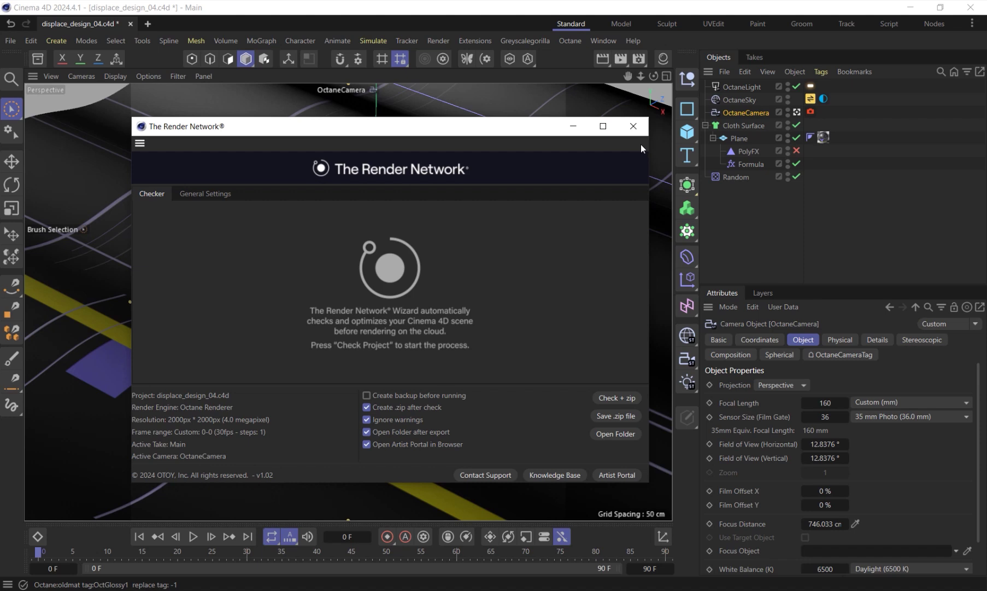
left_click(635, 127)
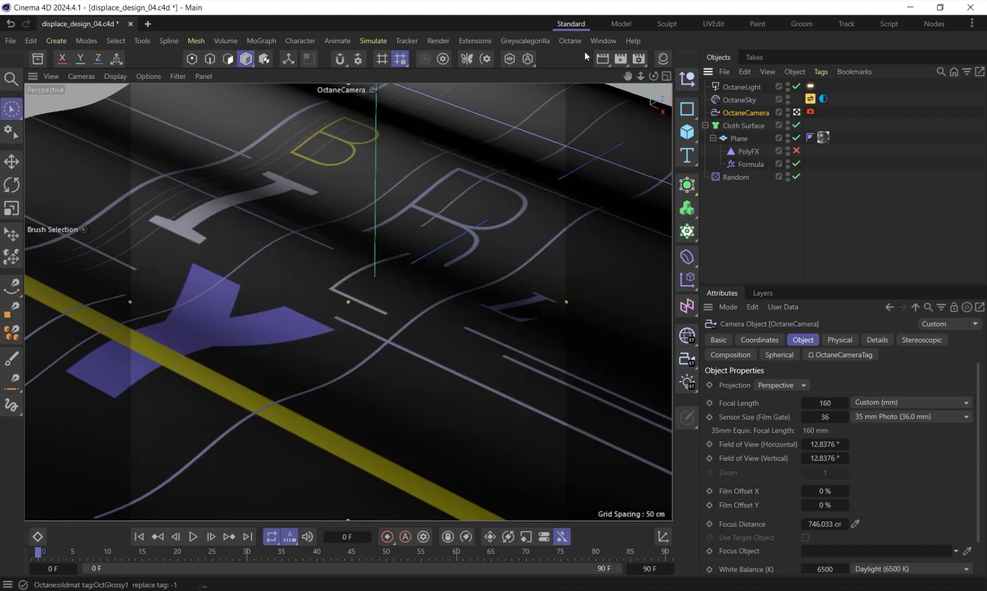
key("ctrl+d")
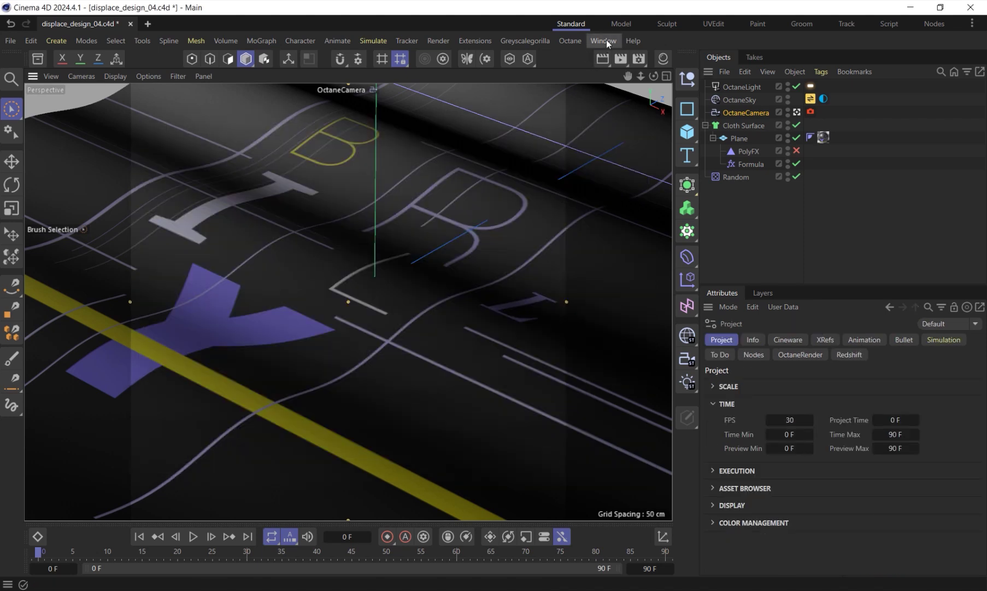
Filter the Command Manager for 'Render N' to list The Render Network command, shrinking its window.
left_click(606, 40)
mouse_move(629, 65)
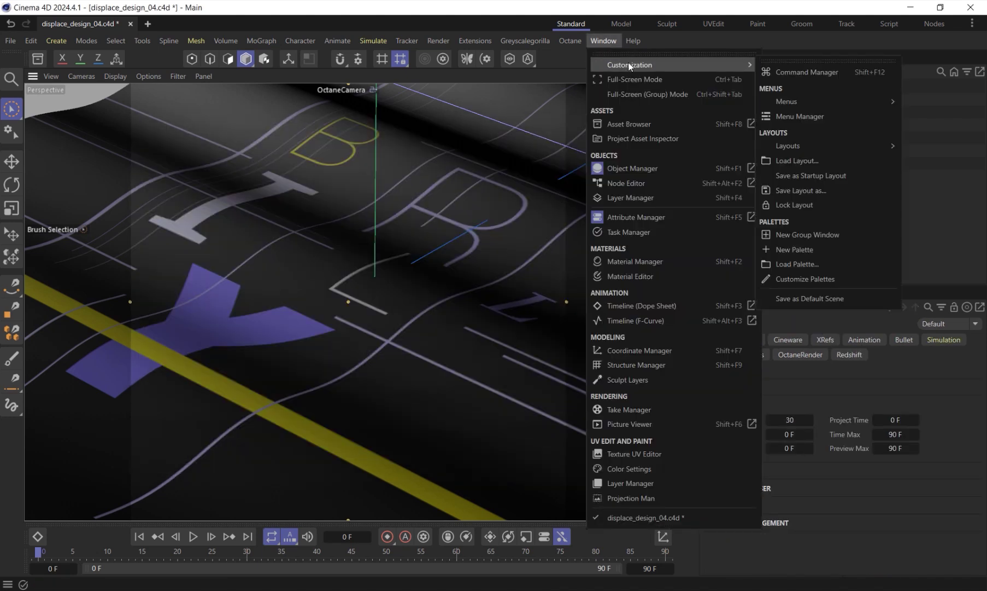
left_click(835, 76)
type("Render N")
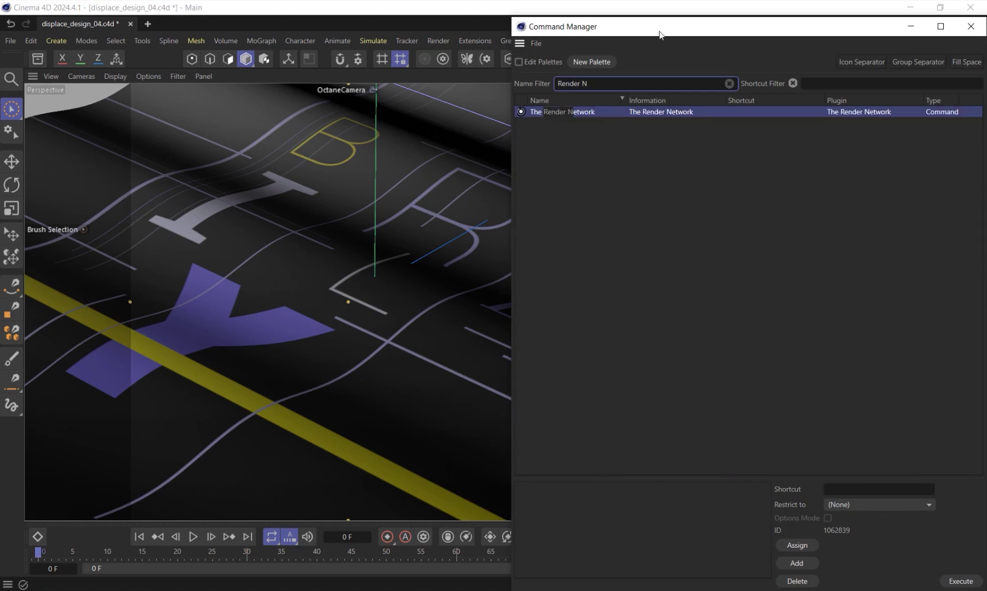
left_click_drag(661, 17, 668, 215)
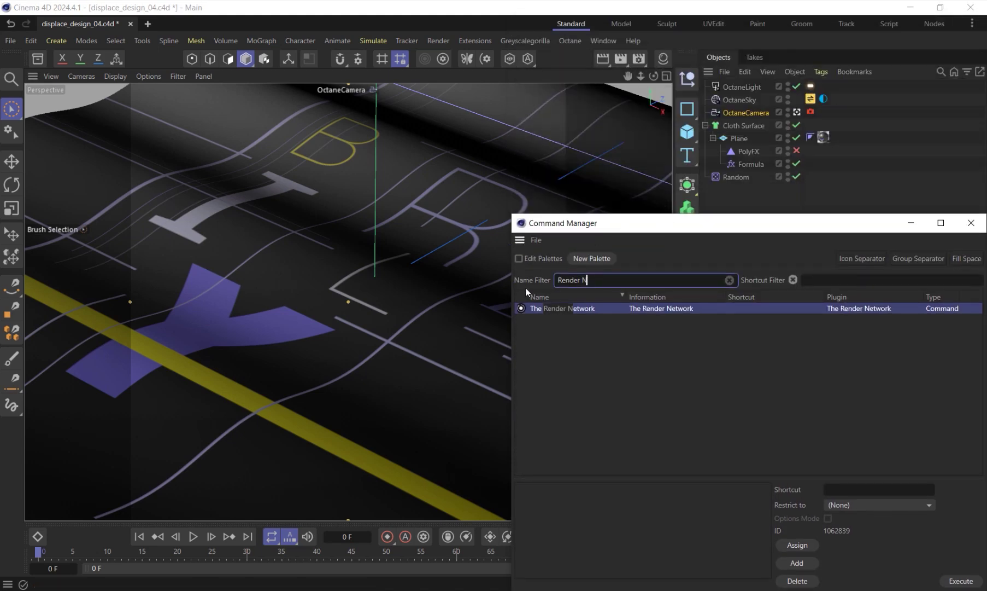
Enable Edit Palettes and go to the Customization menu to save the startup layout.
left_click(519, 258)
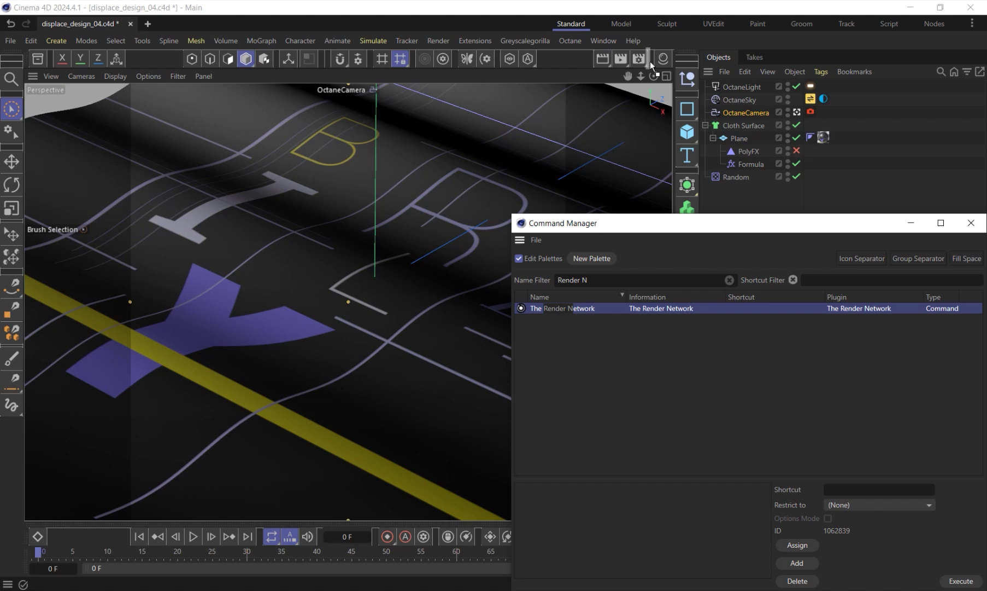
left_click(612, 41)
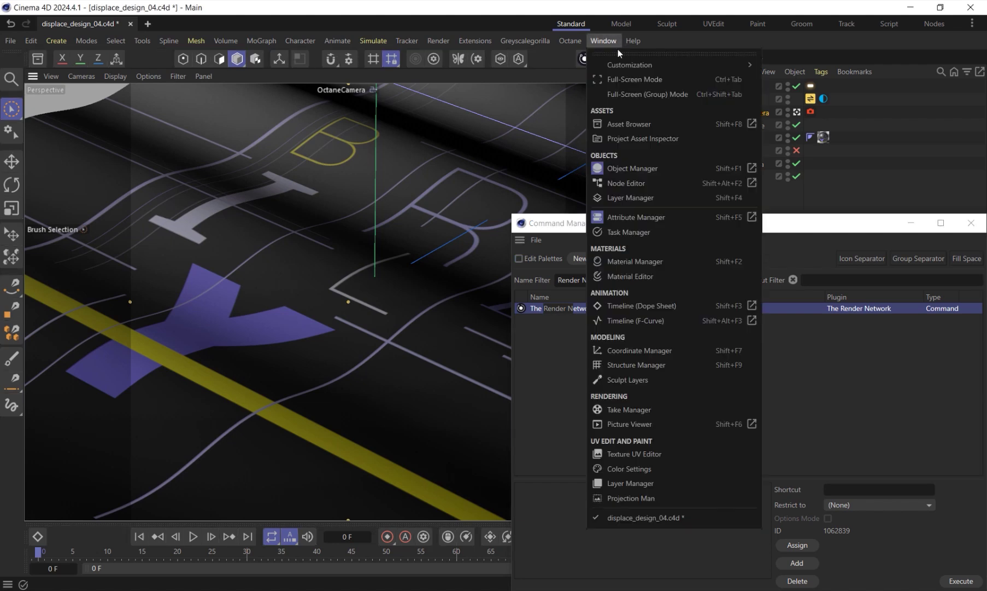
mouse_move(627, 64)
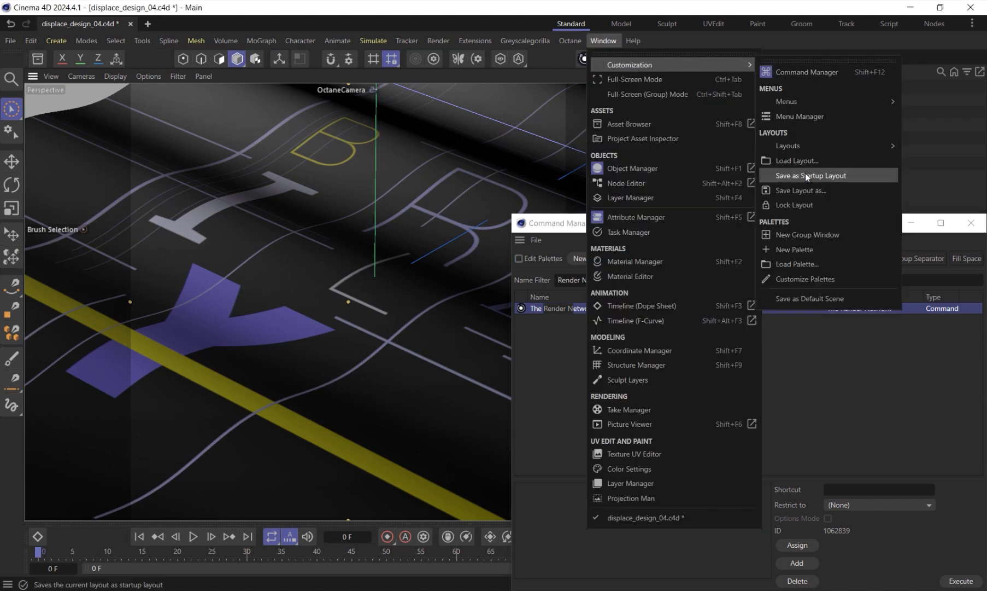